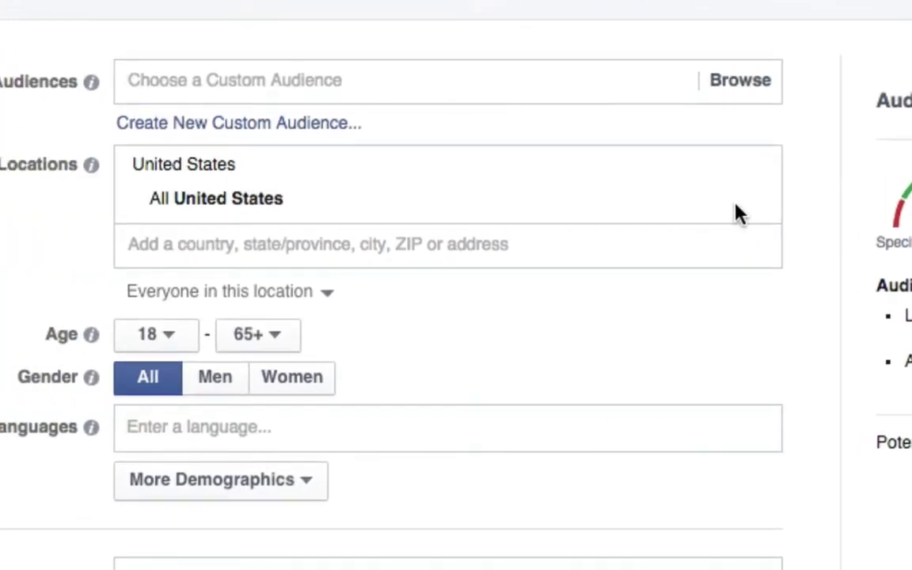
# - Replace the All United States location with the ZIP code 43215, Columbus, Ohio
pyautogui.click(757, 203)
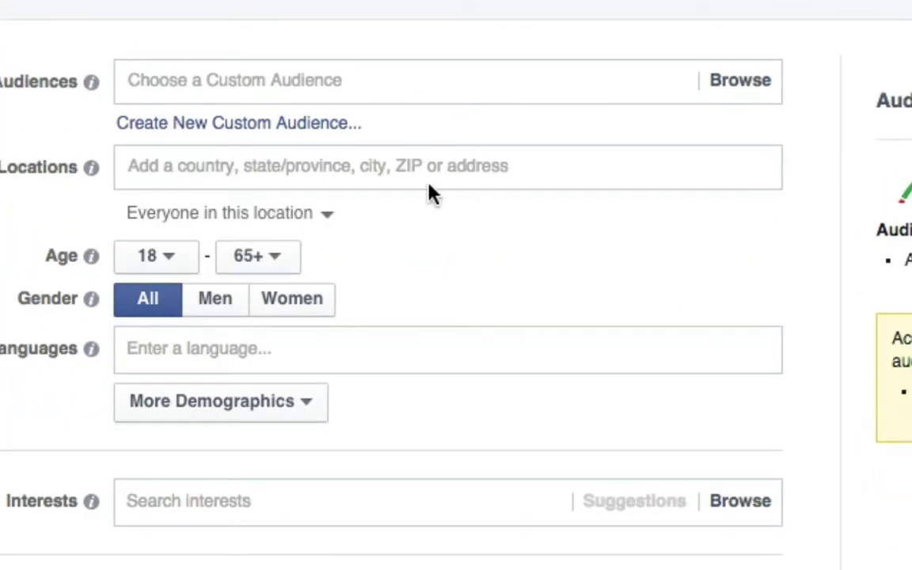
pyautogui.click(394, 170)
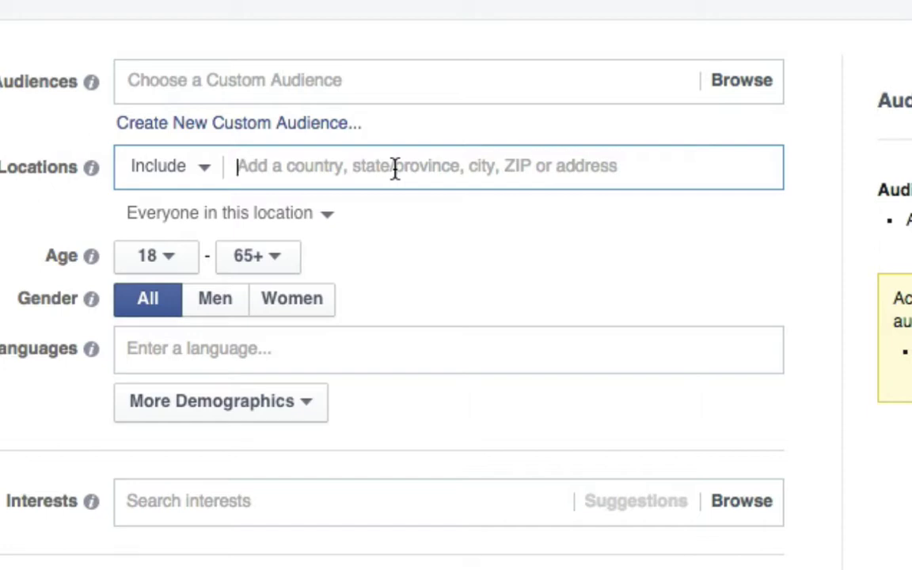
pyautogui.write('43215')
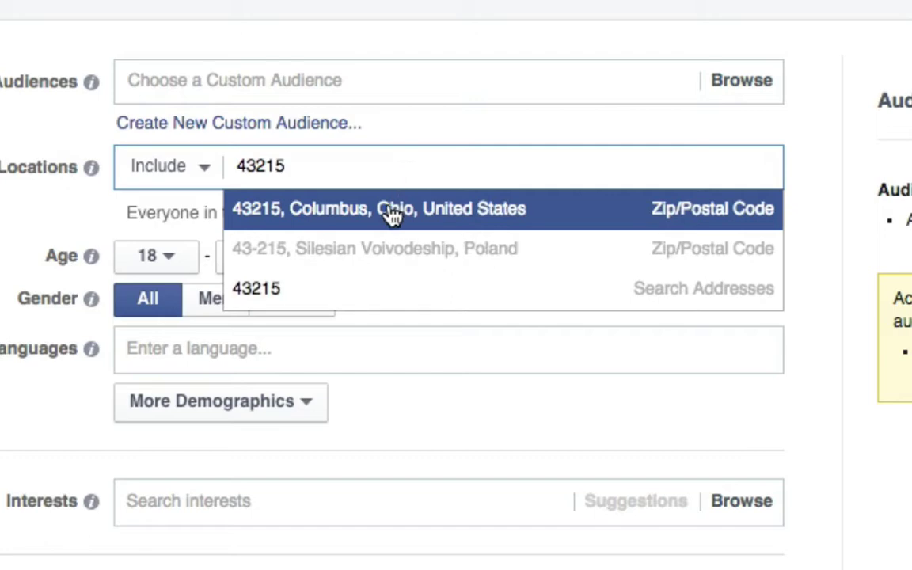
pyautogui.click(392, 210)
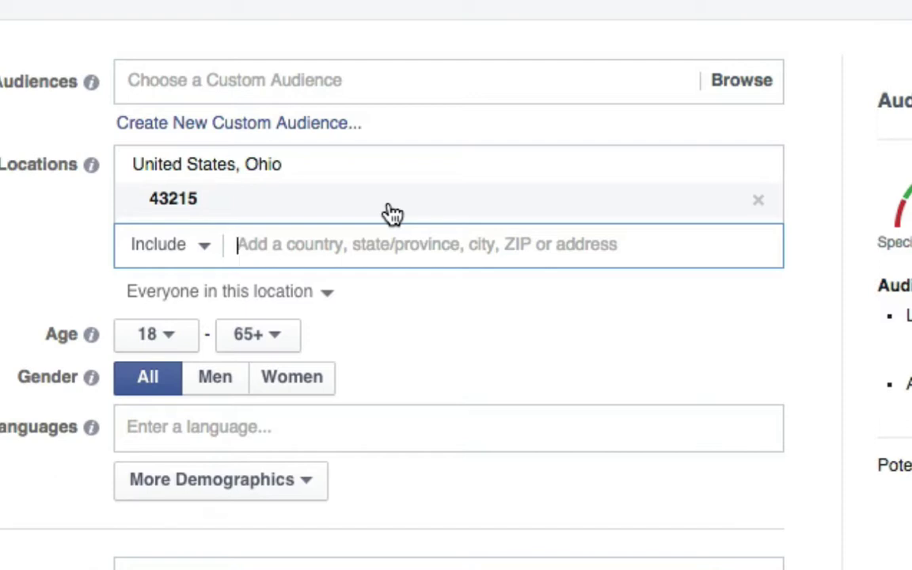
# - Replace the 43215 ZIP code location with the city of Columbus, Ohio, United States
pyautogui.click(758, 204)
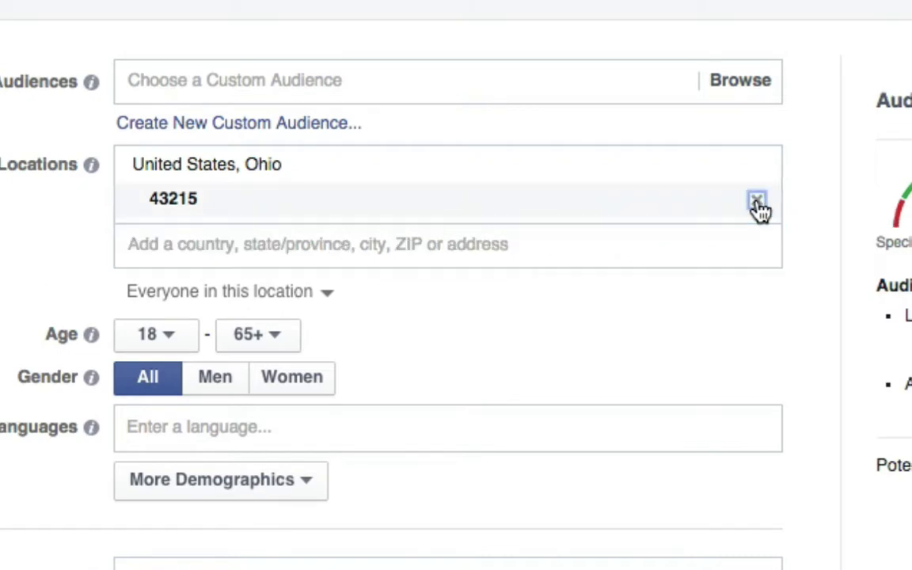
pyautogui.click(374, 171)
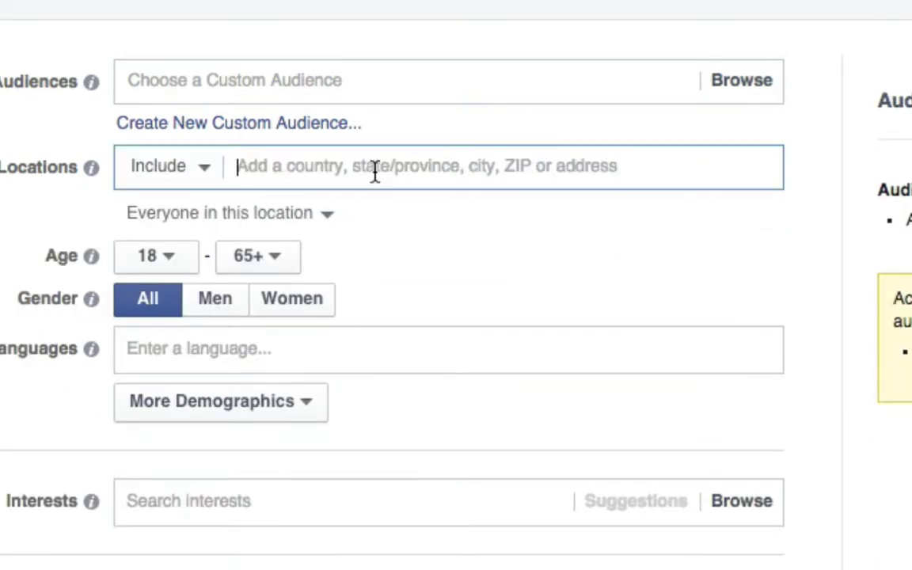
pyautogui.write('Columbus')
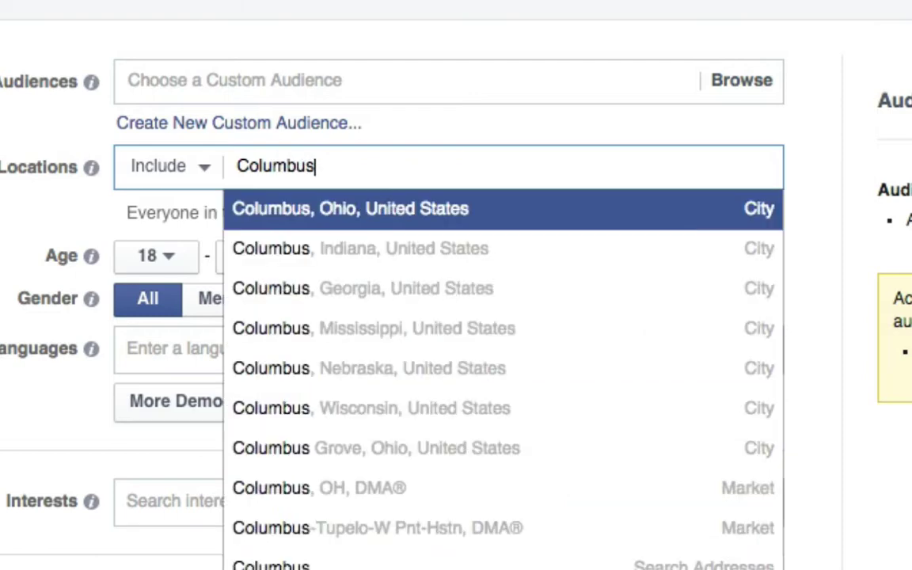
pyautogui.click(377, 212)
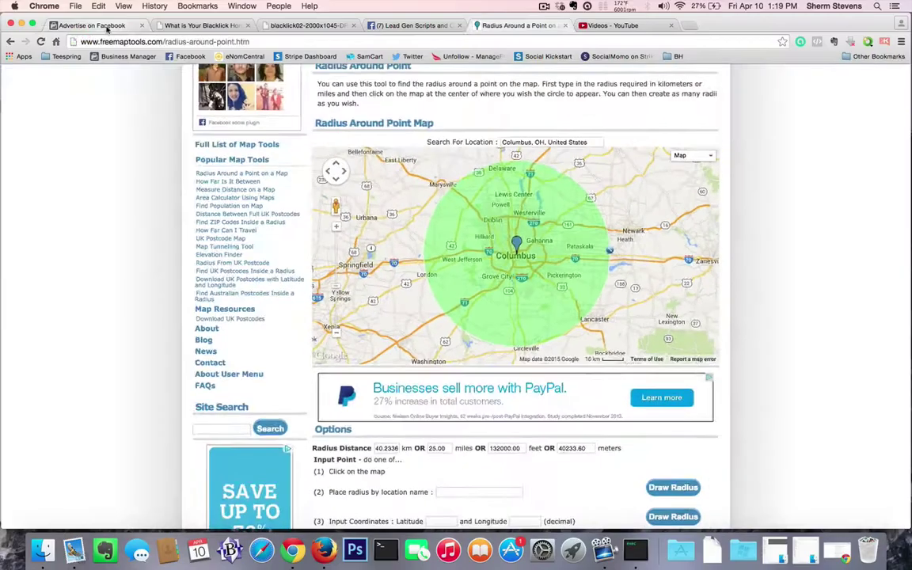
# - Return from the radius map to the Facebook ad creation page and set the audience's minimum age to 25
pyautogui.click(96, 26)
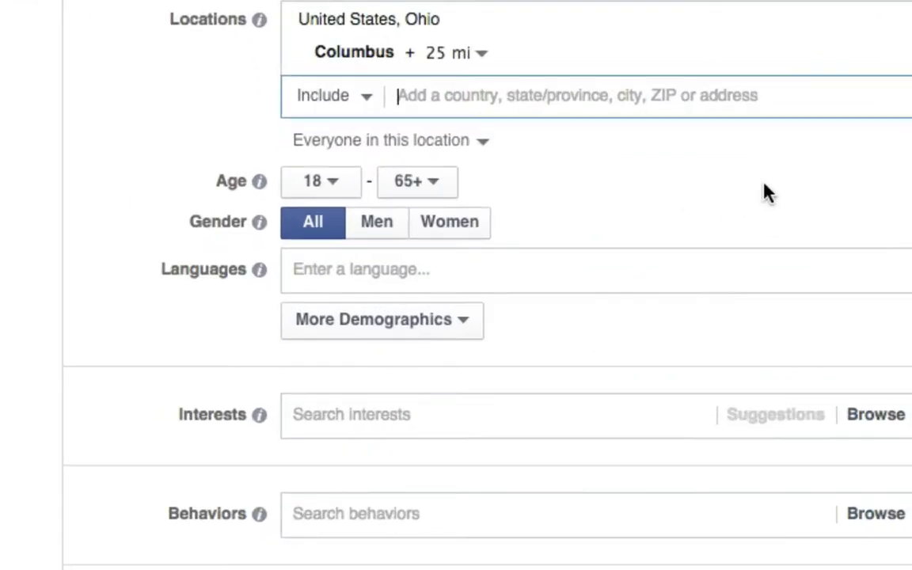
pyautogui.click(339, 194)
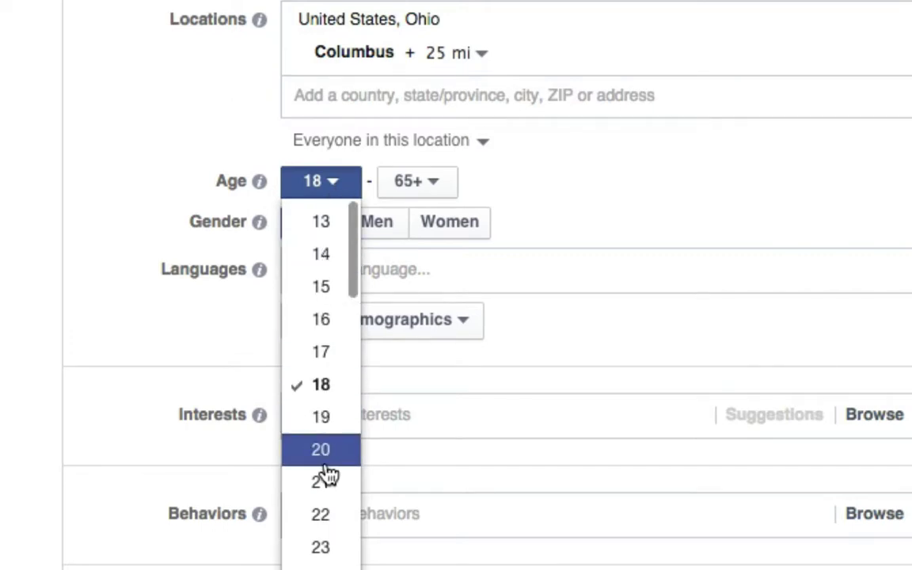
pyautogui.scroll(-2, 325, 473)
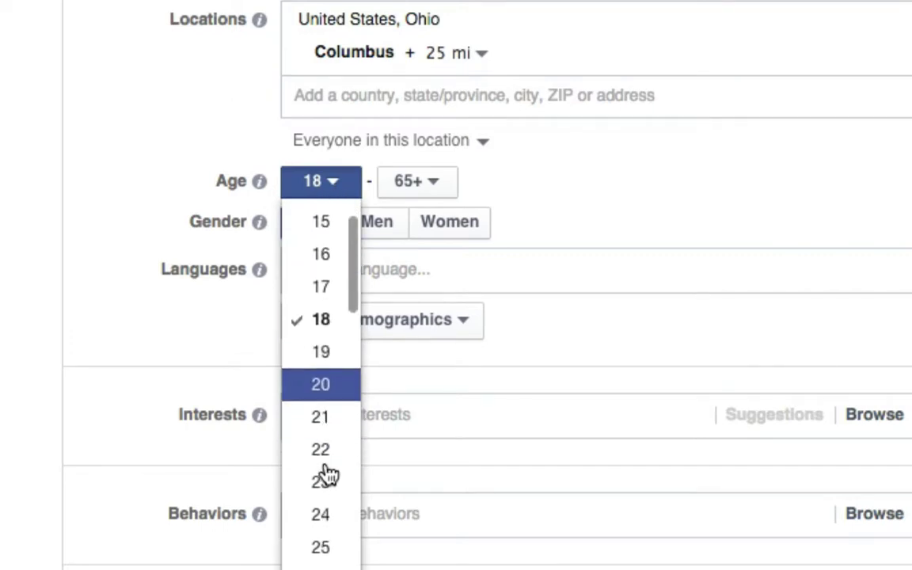
pyautogui.click(340, 540)
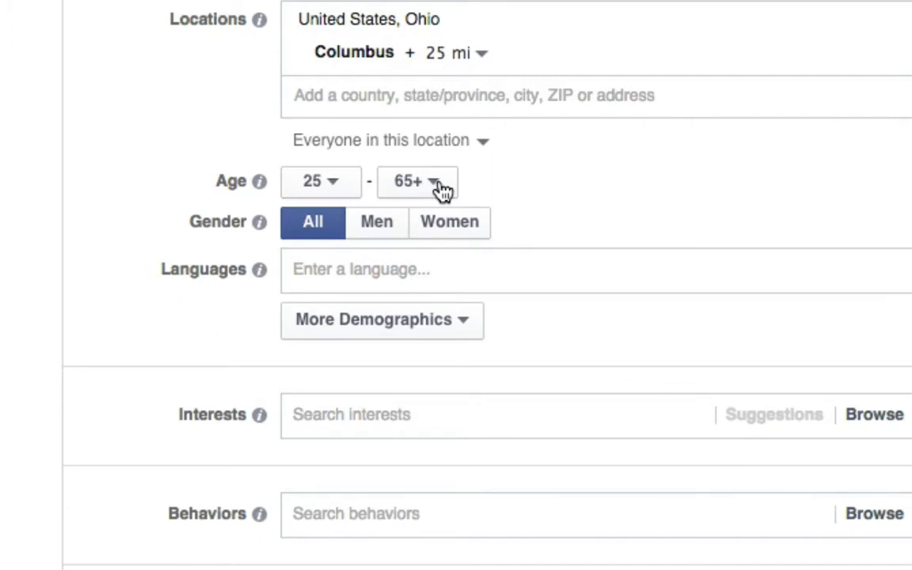
# - Set the audience's maximum age to 55
pyautogui.click(441, 190)
pyautogui.scroll(-2, 441, 424)
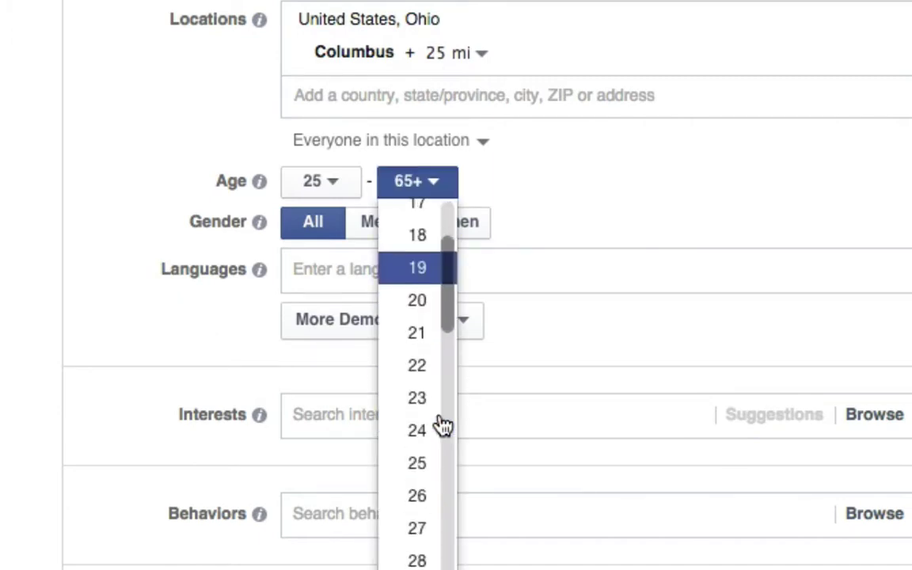
pyautogui.scroll(-1, 436, 443)
pyautogui.scroll(-5, 434, 456)
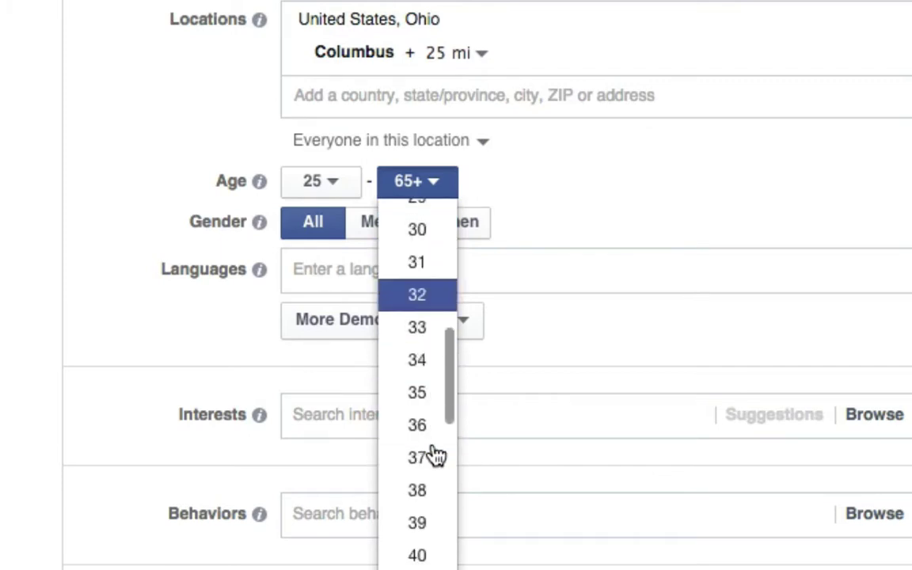
pyautogui.scroll(-7, 436, 456)
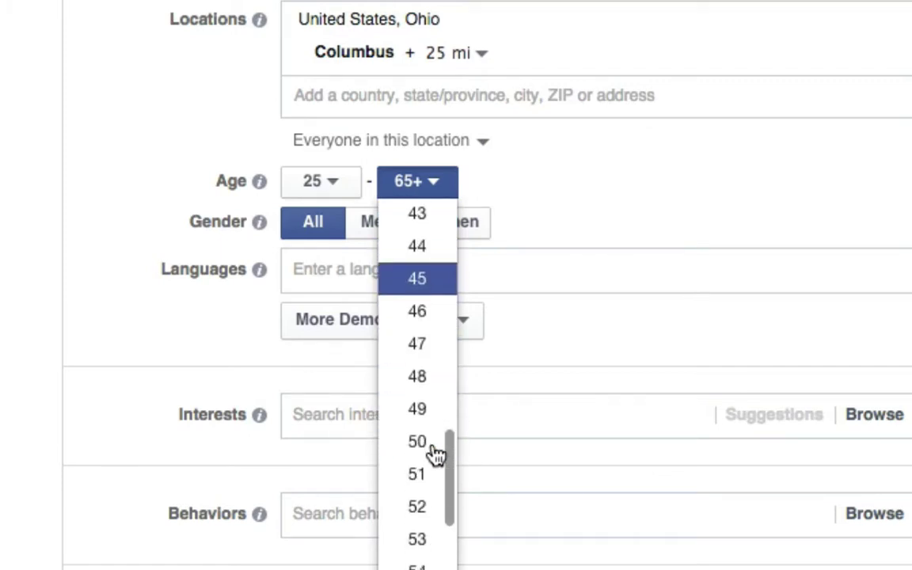
pyautogui.scroll(-1, 432, 473)
pyautogui.click(417, 567)
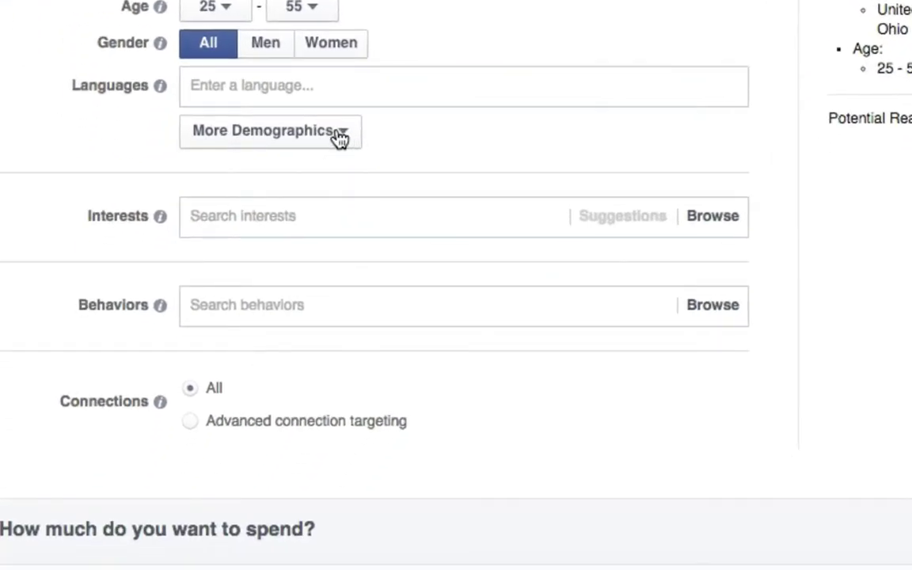
# - Add the Home Ownership demographic to the audience and target Renters
pyautogui.click(339, 136)
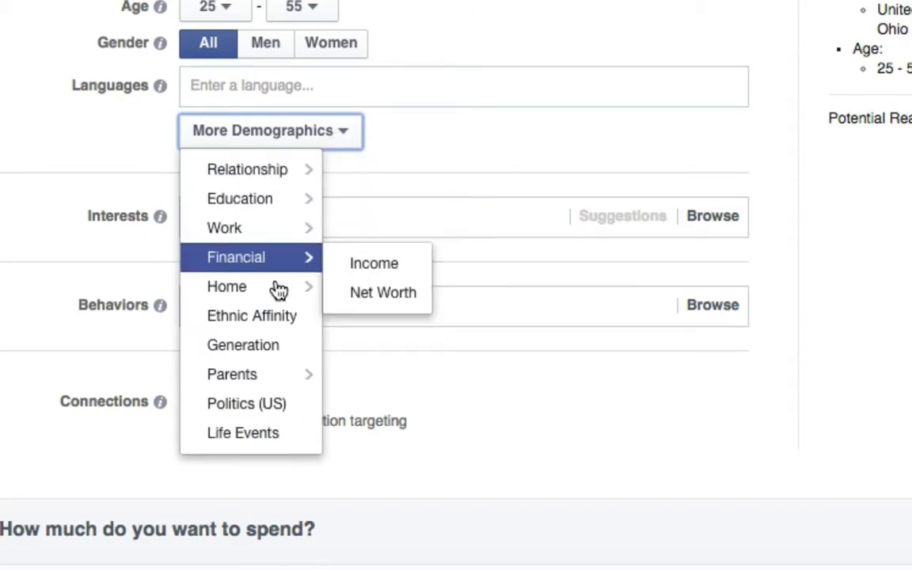
pyautogui.moveTo(336, 289)
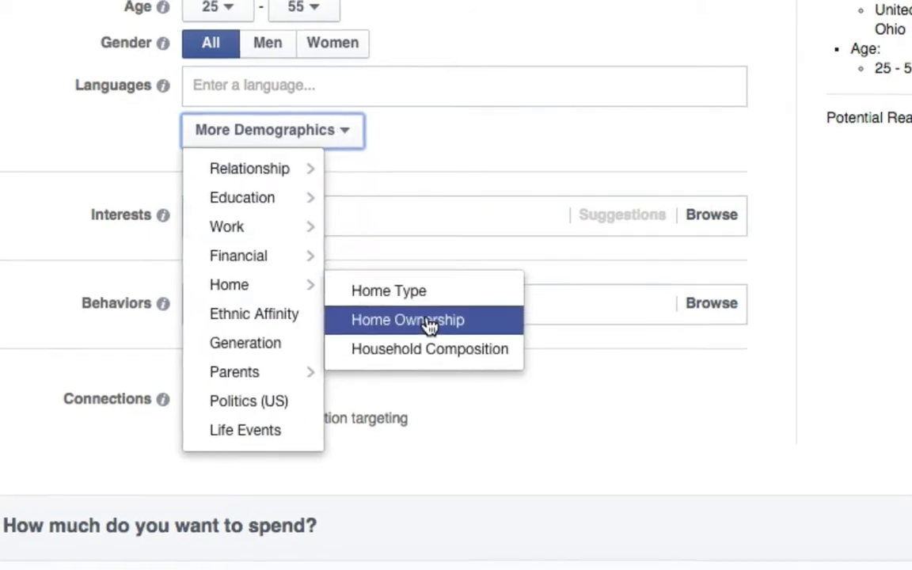
pyautogui.click(427, 322)
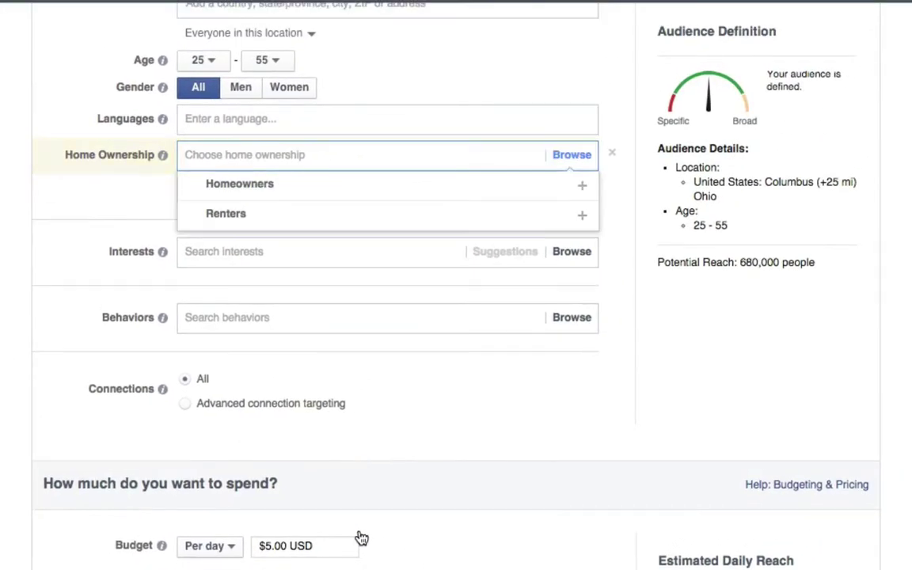
pyautogui.click(253, 223)
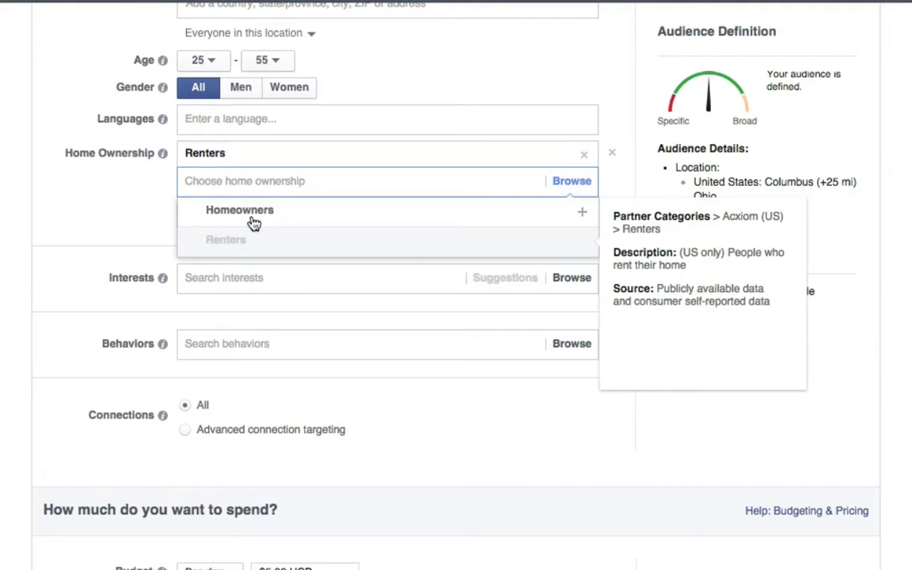
pyautogui.click(807, 285)
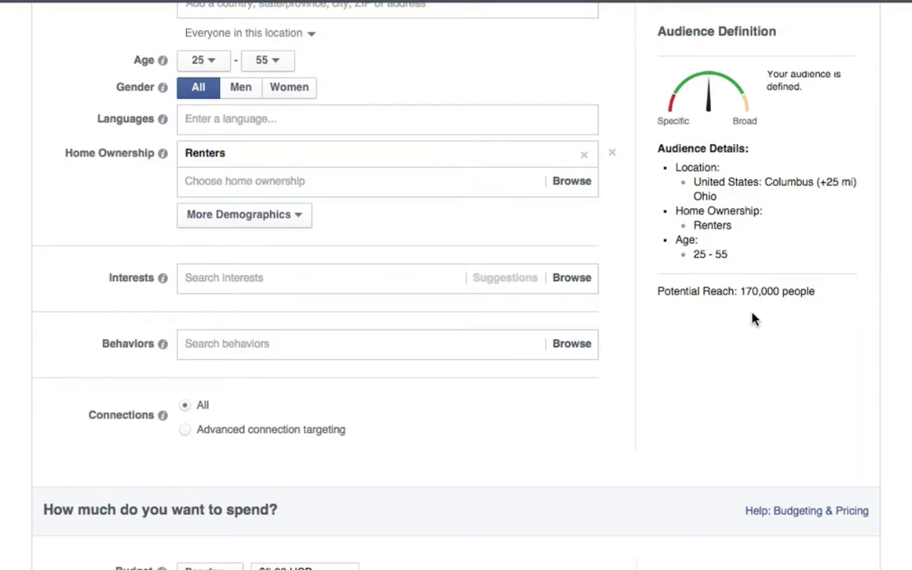
# - Add the behavior Likely to move from Residential profiles to the audience targeting
pyautogui.click(225, 346)
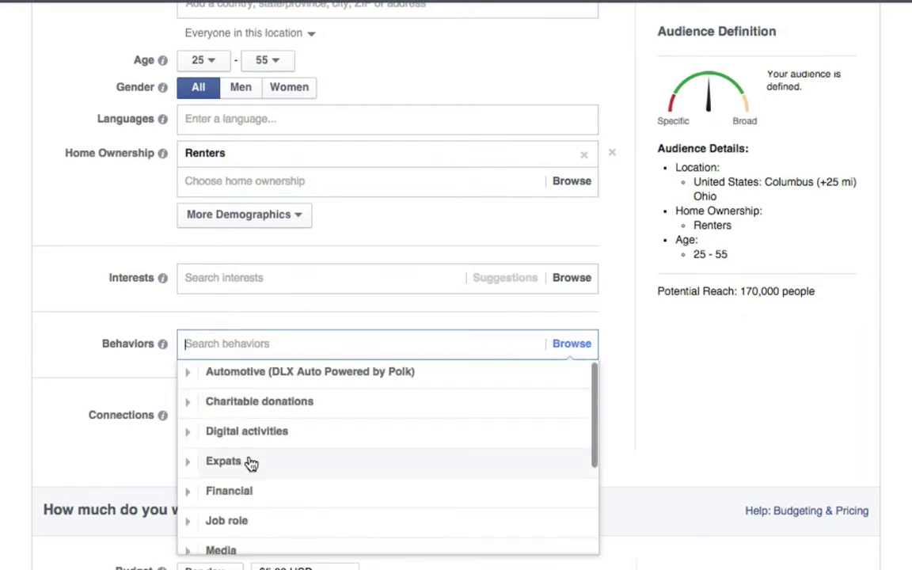
pyautogui.scroll(-2, 251, 464)
pyautogui.scroll(-4, 251, 464)
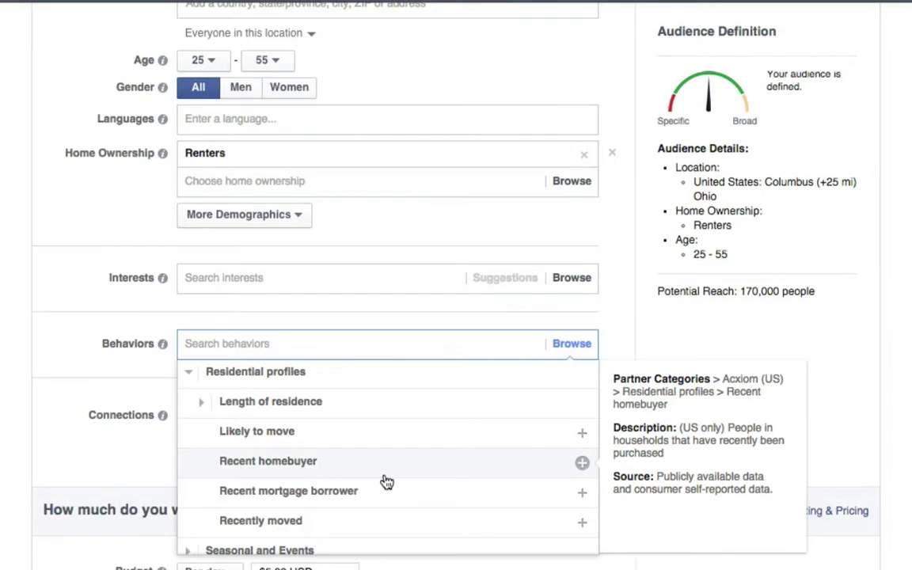
pyautogui.click(297, 434)
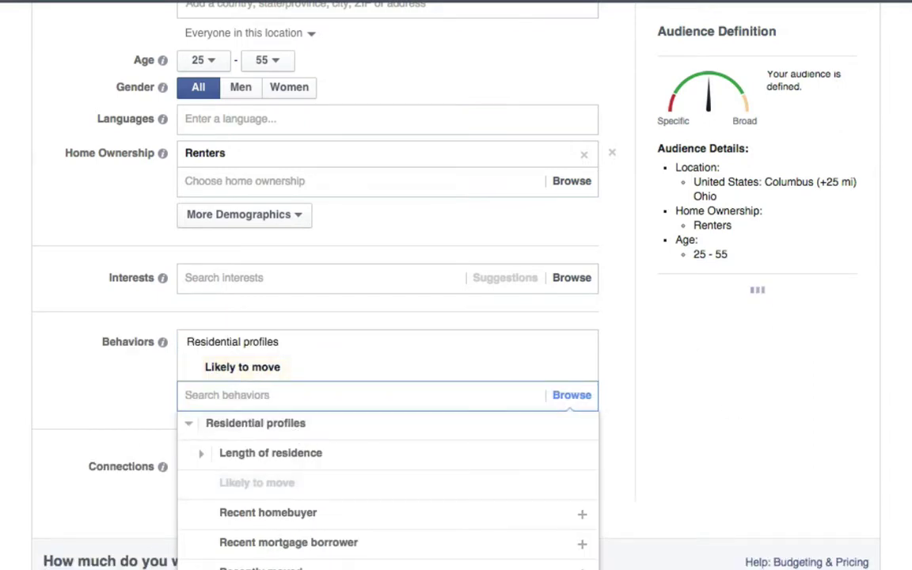
pyautogui.press('Escape')
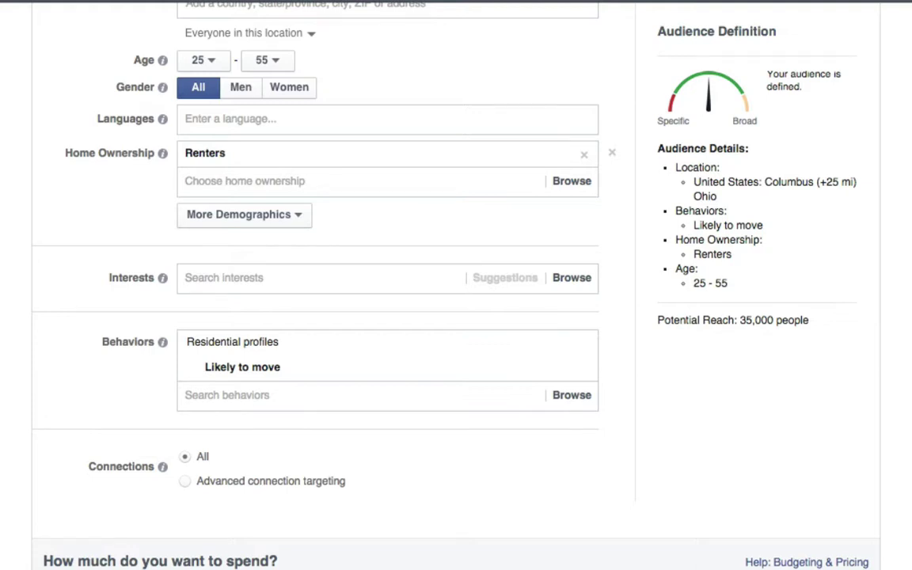
# - Lower the audience's maximum age to 50
pyautogui.scroll(3, 317, 285)
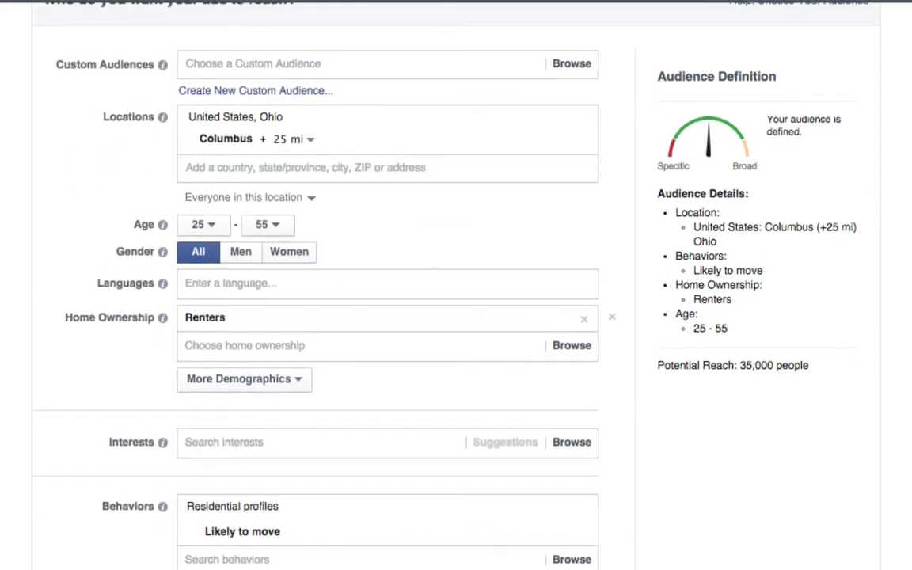
pyautogui.scroll(2, 317, 285)
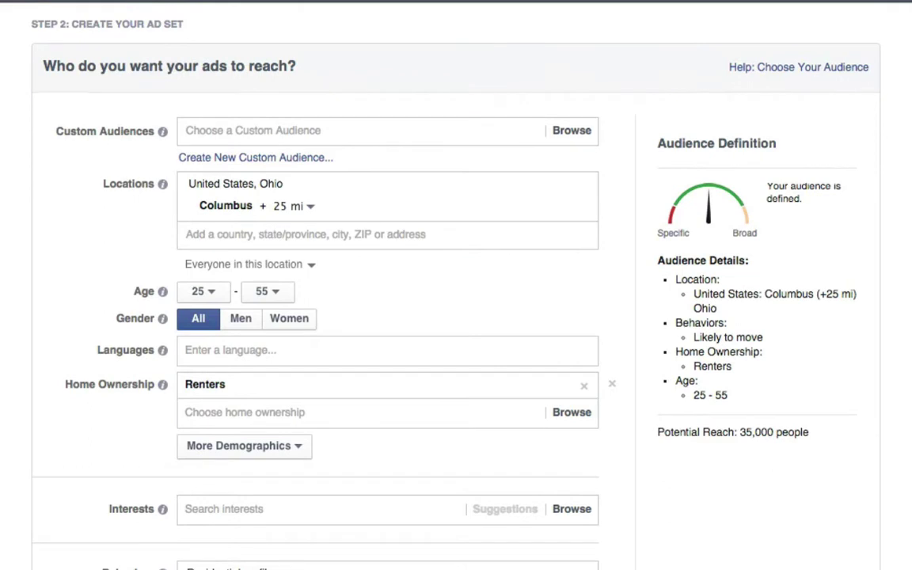
pyautogui.scroll(-1, 456, 285)
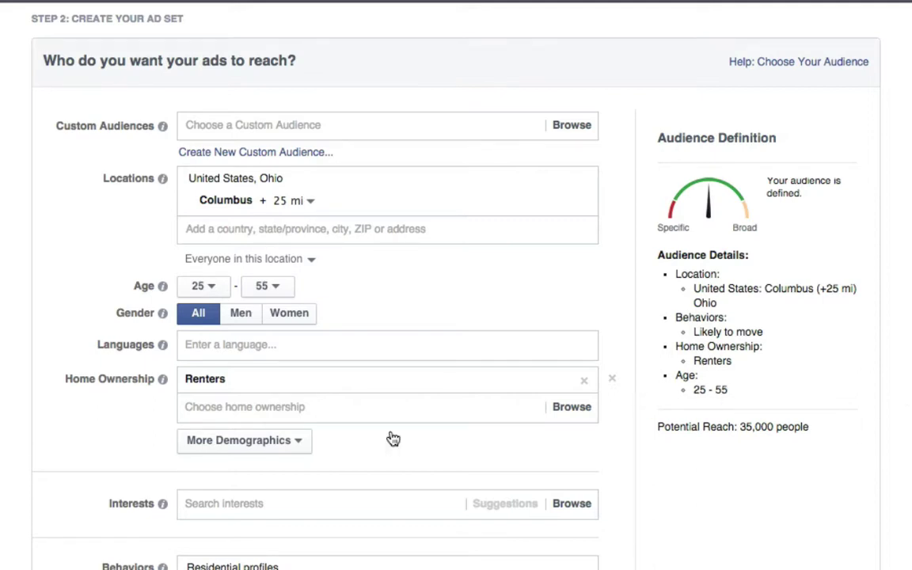
pyautogui.click(279, 294)
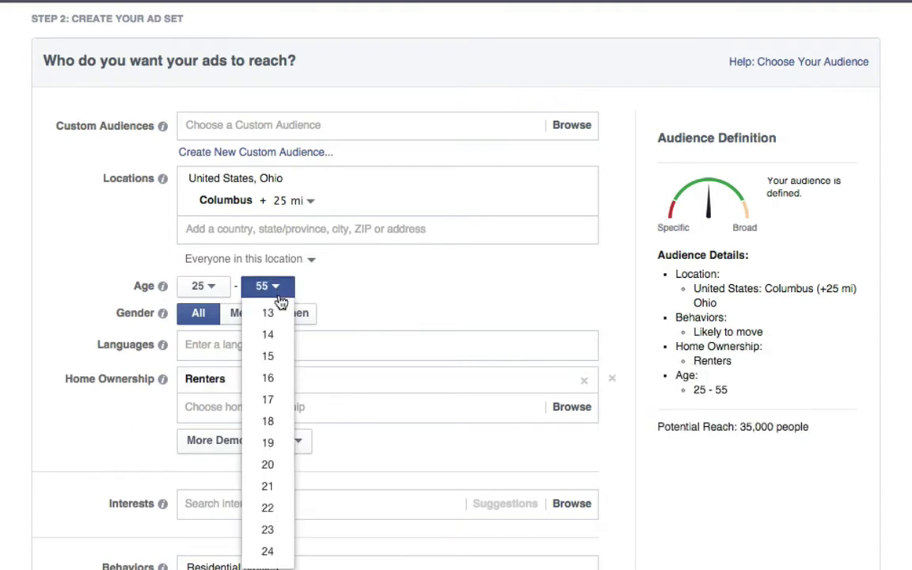
pyautogui.scroll(-4, 278, 482)
pyautogui.scroll(-4, 279, 482)
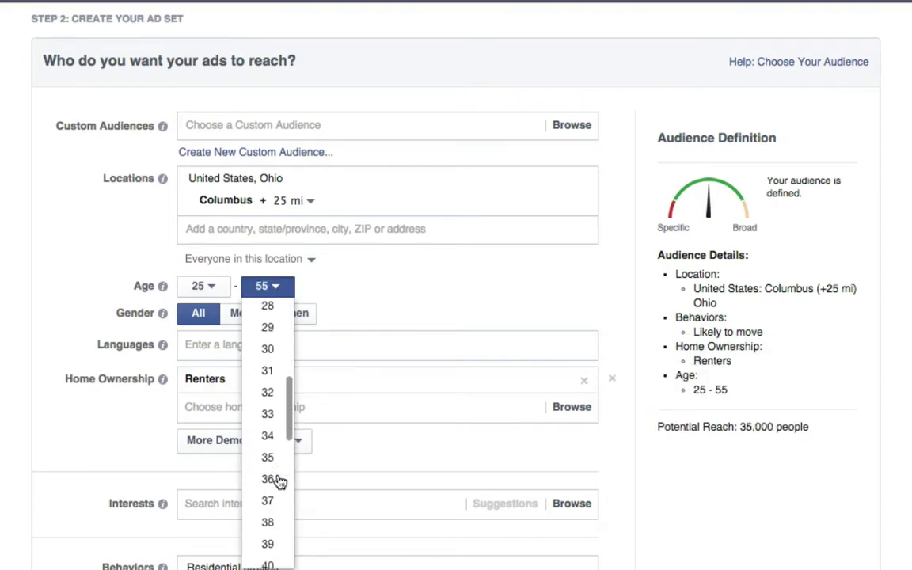
pyautogui.scroll(-2, 279, 482)
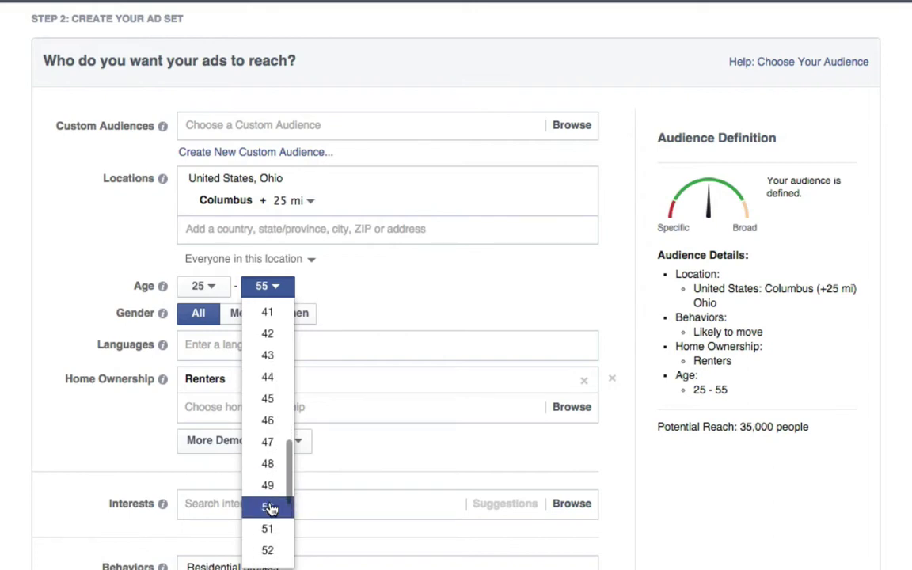
pyautogui.click(269, 507)
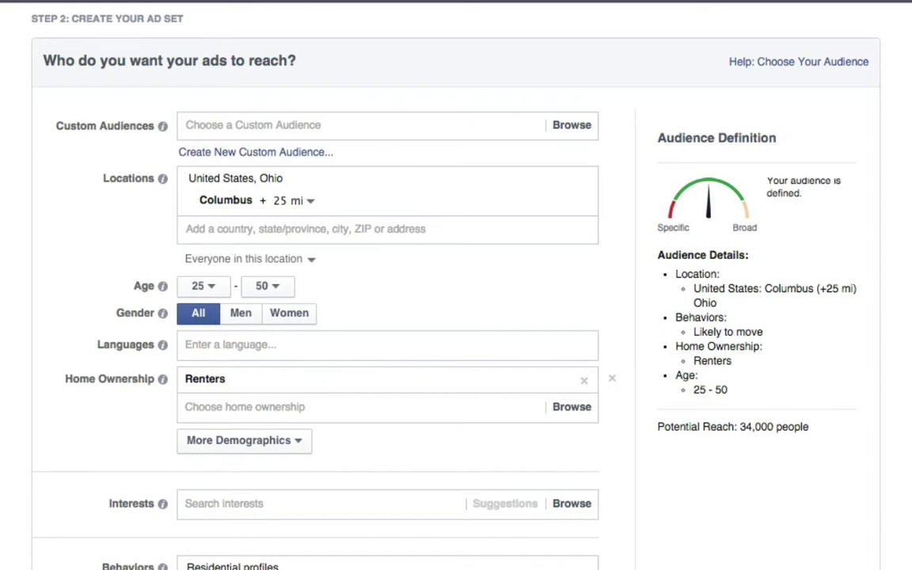
pyautogui.scroll(-1, 456, 285)
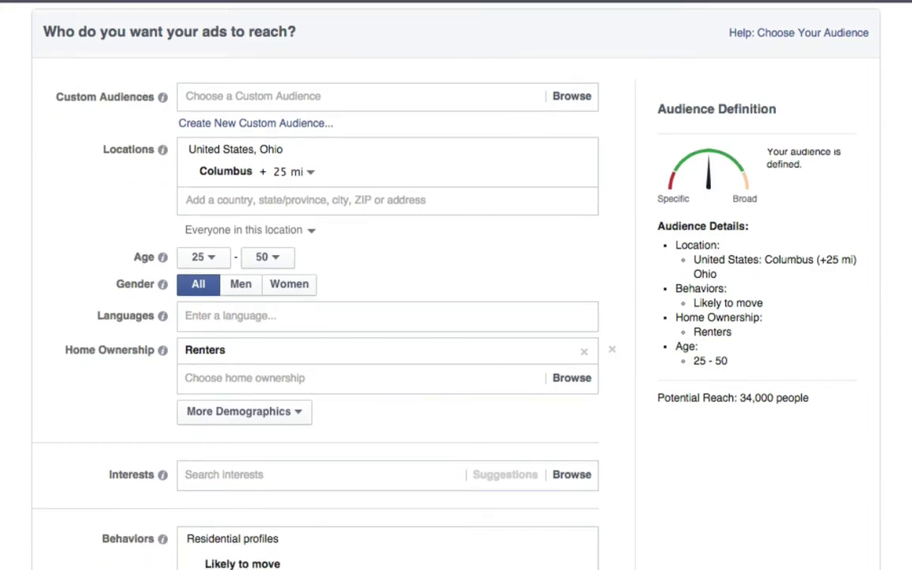